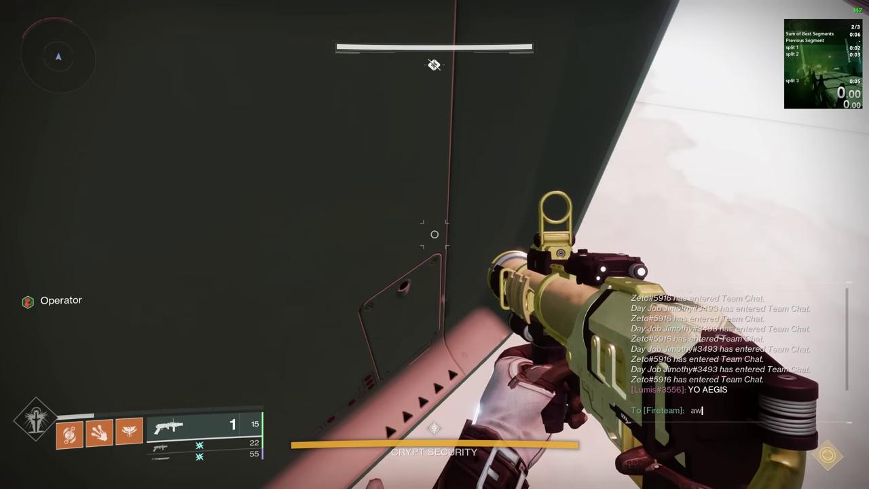
Fire the heavy weapon through the vault door area, then switch from the game to the AutoSplitter.
key(Escape)
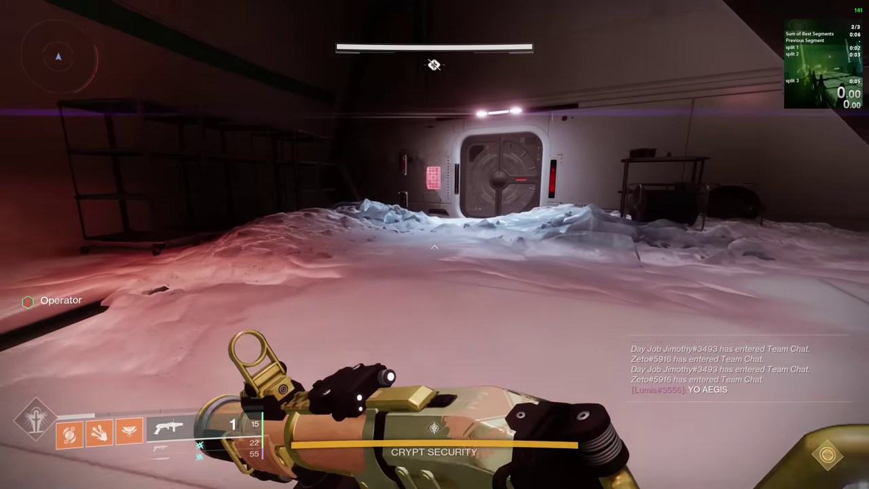
click(434, 245)
key(w)
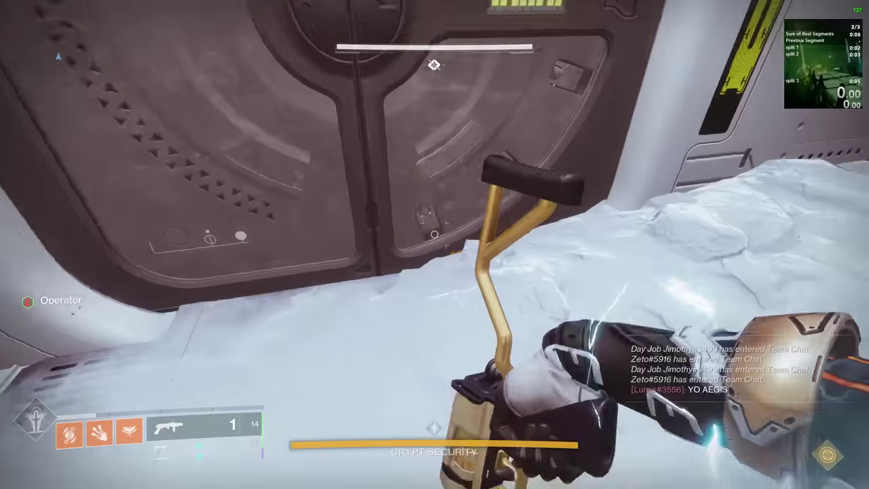
click(434, 244)
key(w)
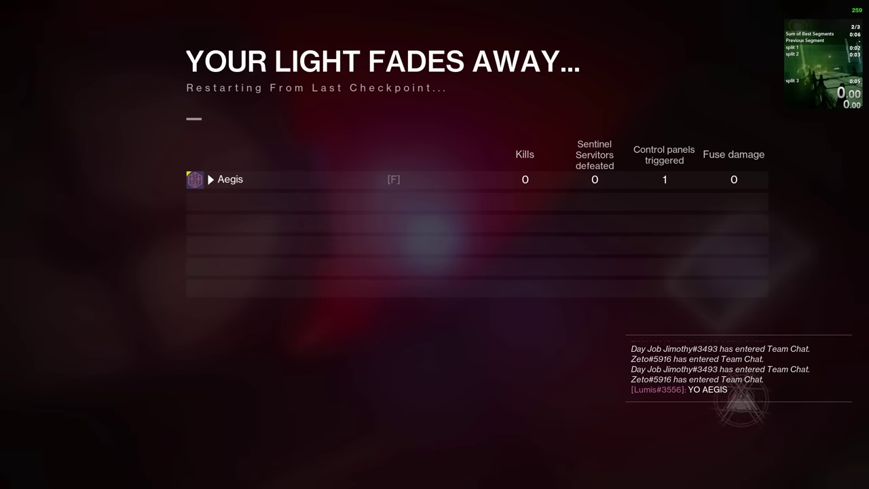
key(Return)
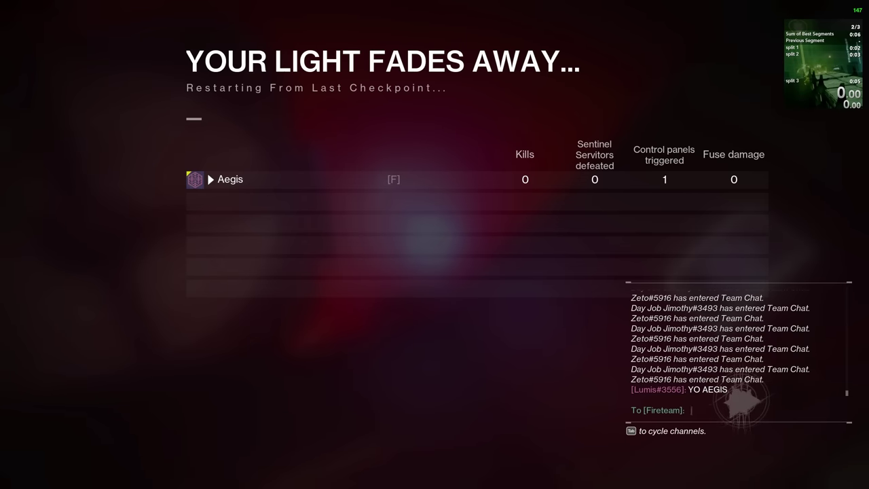
key(alt+Tab)
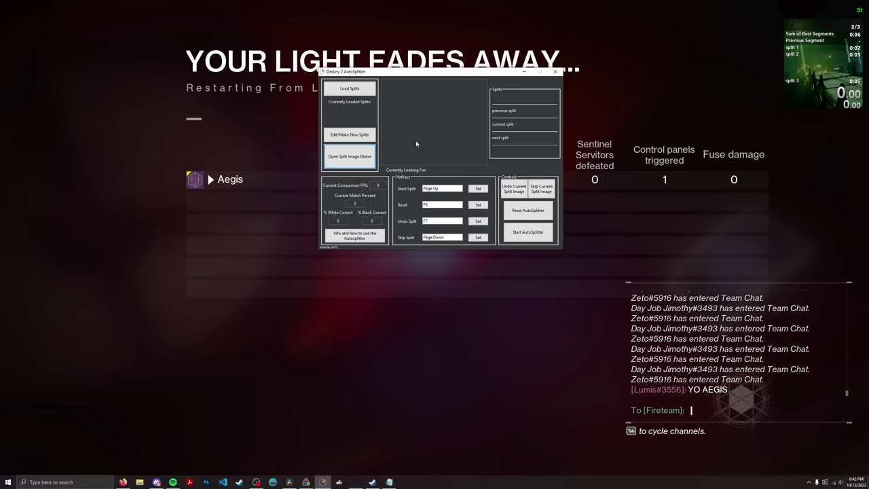
Open the Split Manager via Edit/Make New Splits and move it to the top-left corner.
click(360, 137)
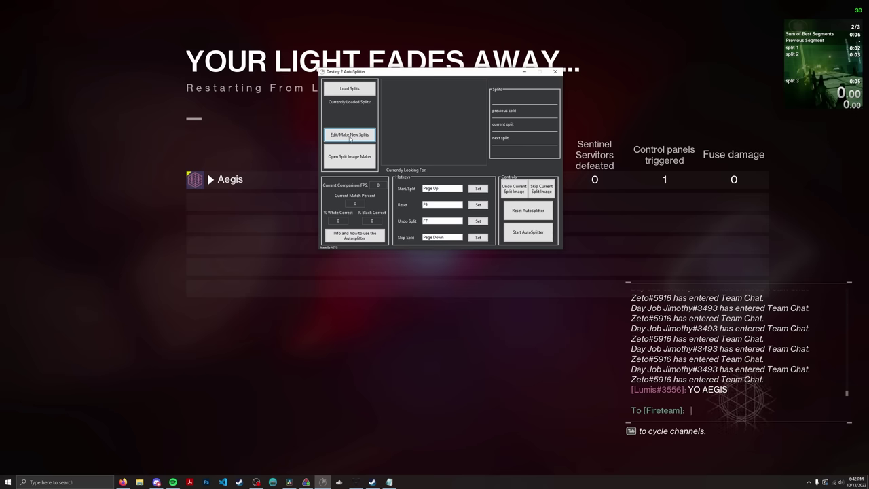
drag(367, 199, 241, 49)
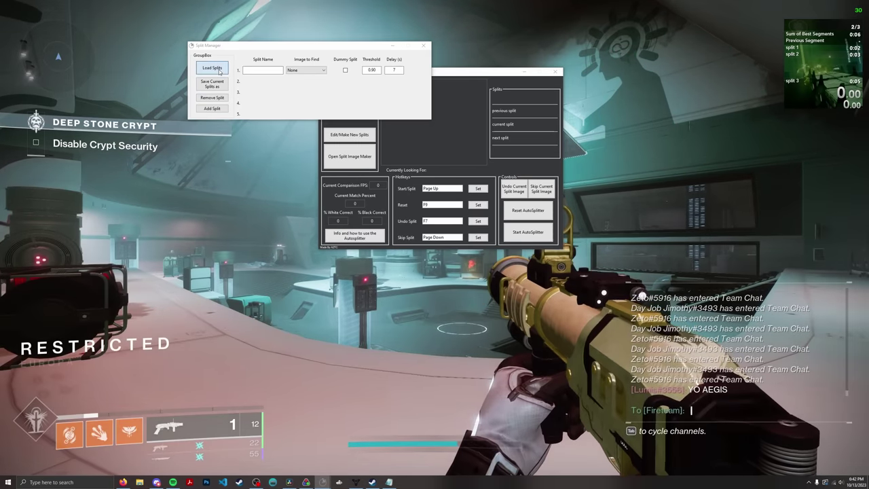
Load the saved splits file, bringing in fourteen splits from Abyss Start to Mission Complete.
click(212, 67)
double_click(300, 241)
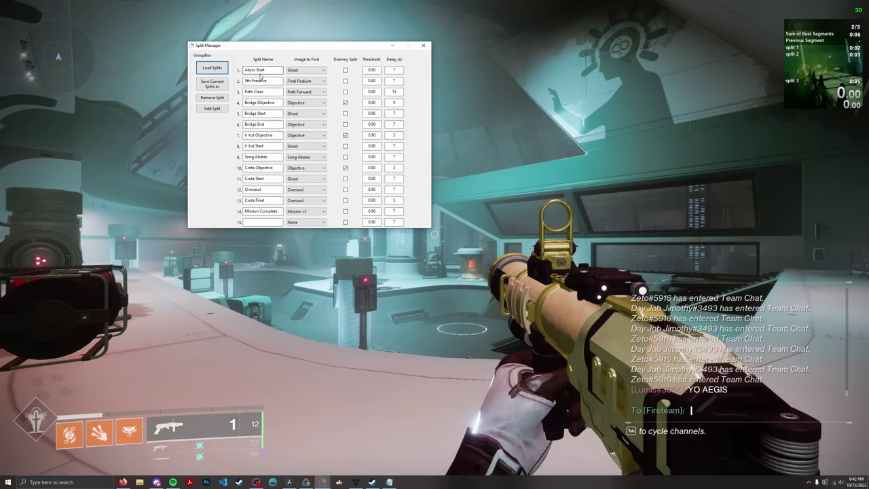
click(156, 482)
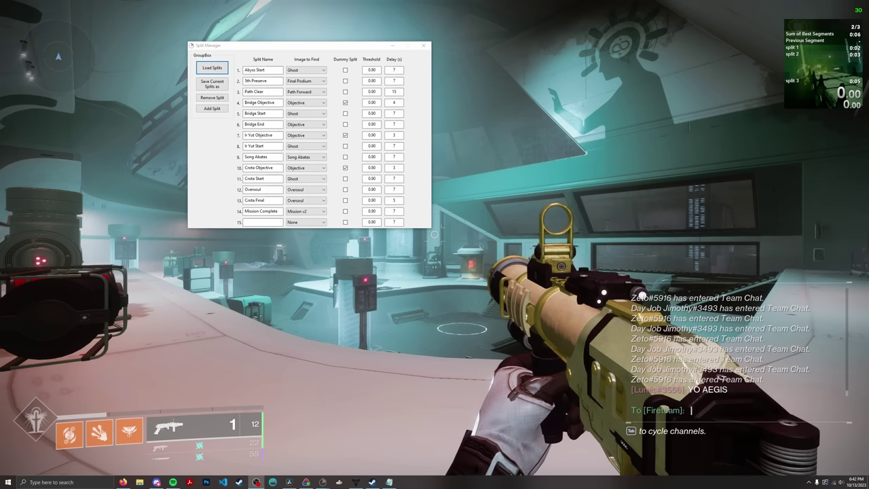
click(208, 147)
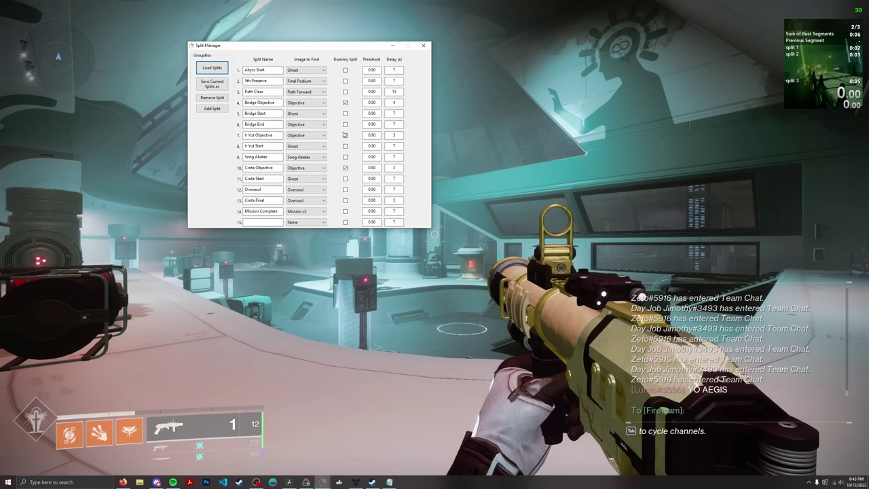
Mark row 7 as a dummy split and close the Split Manager.
click(345, 135)
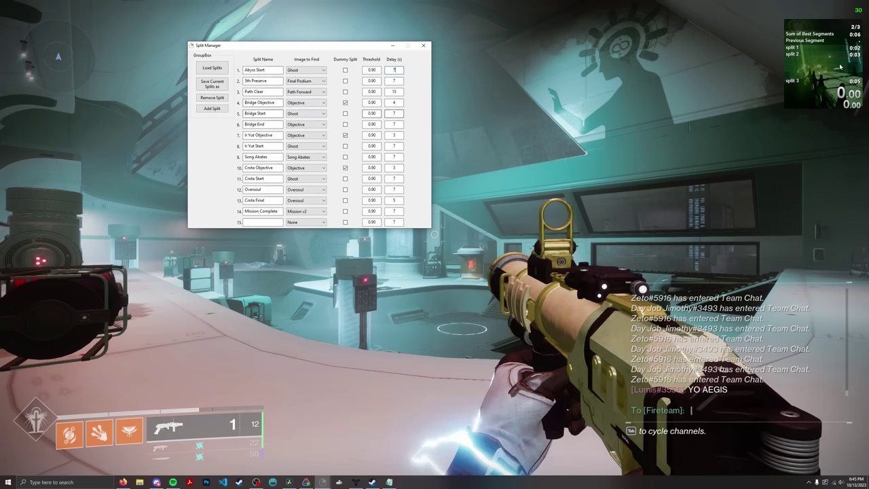
click(424, 46)
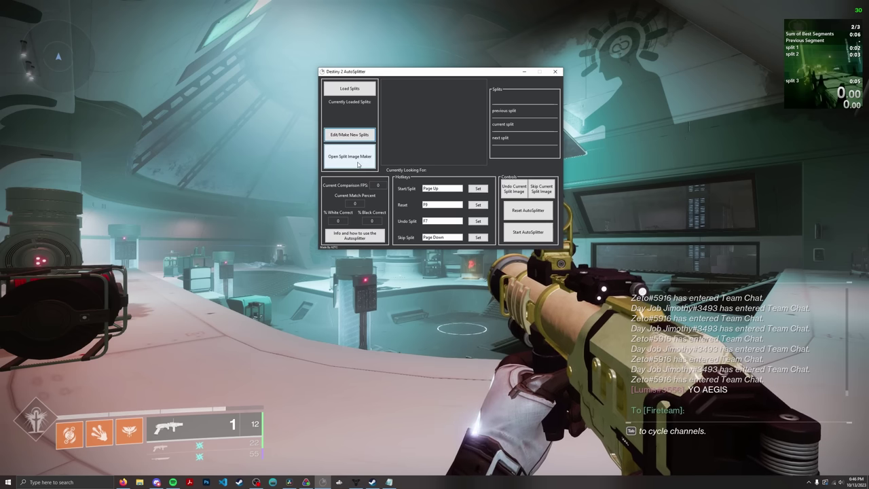
Open the Split Image Maker and browse File Explorer to Documents > Destiny 2 > ce > rta.
click(357, 157)
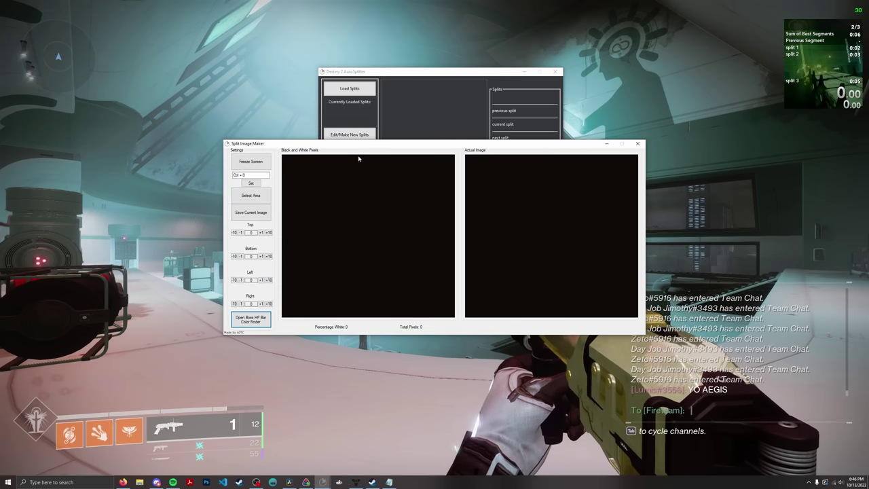
key(super+e)
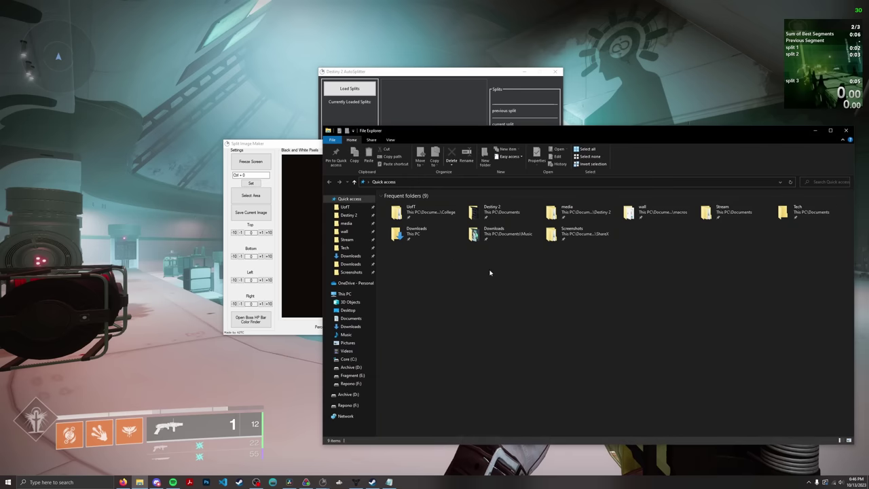
click(349, 215)
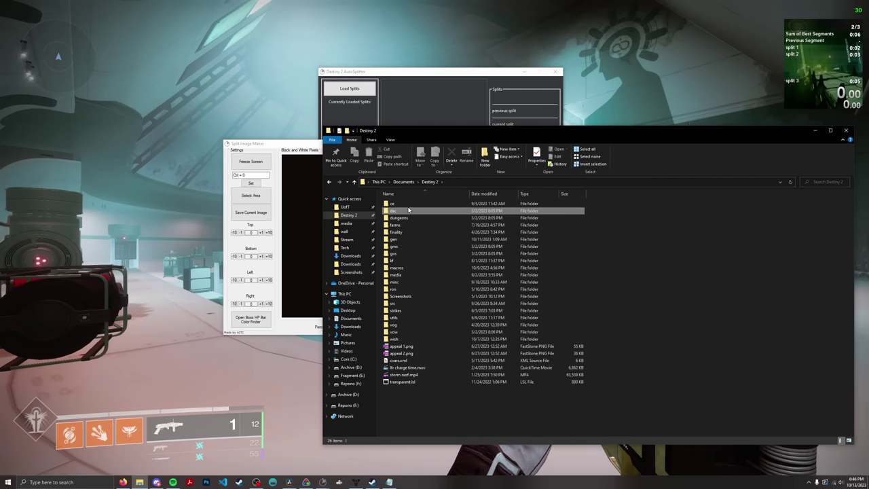
double_click(448, 203)
double_click(397, 204)
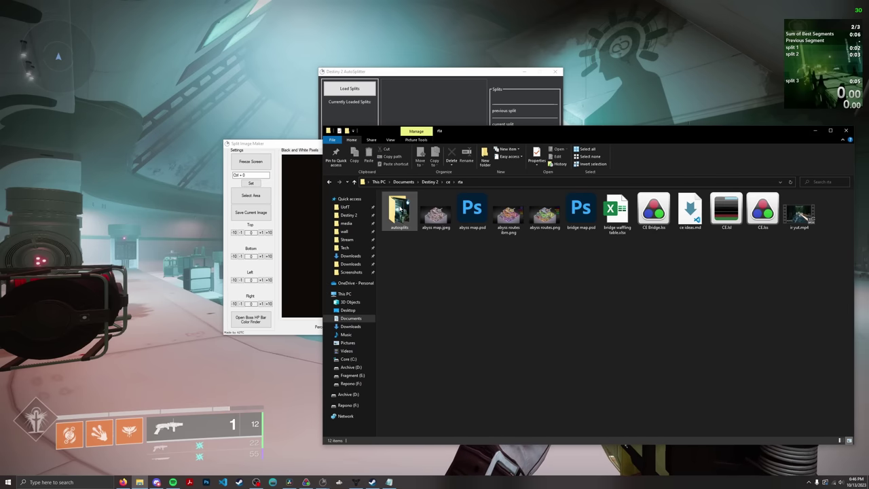
Freeze the Split Image Maker's screen capture and return to the game.
click(276, 146)
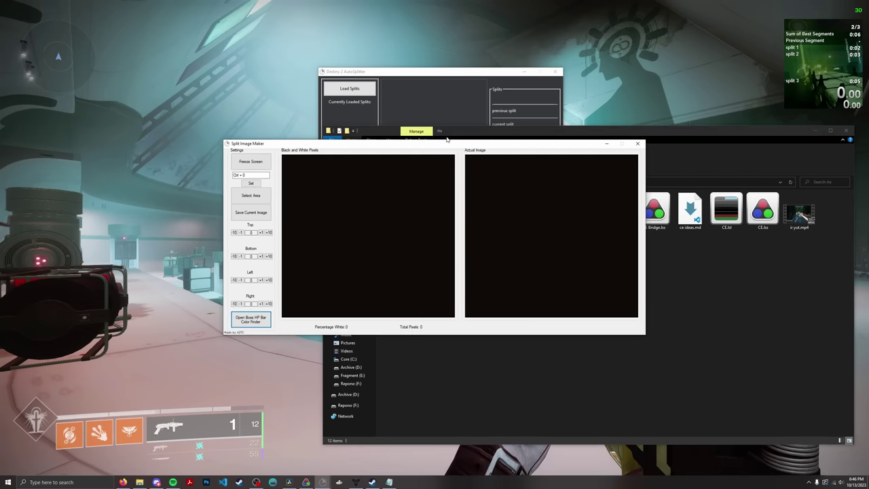
click(635, 74)
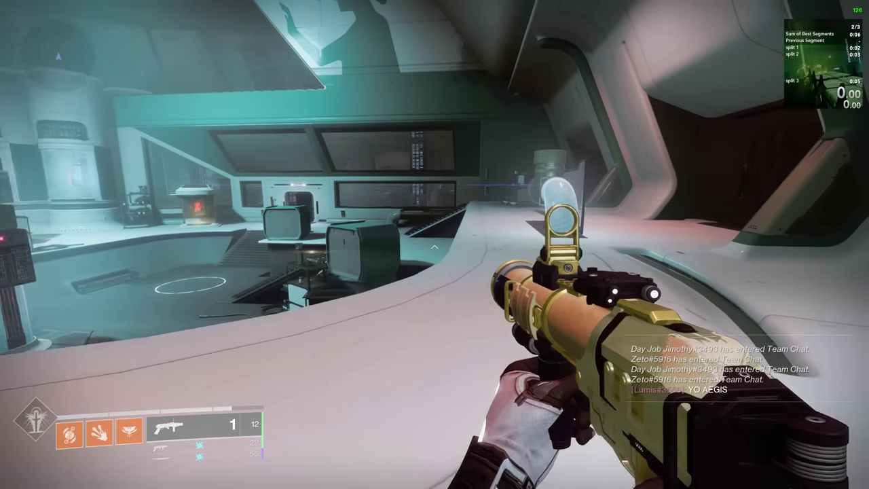
key(alt+Tab)
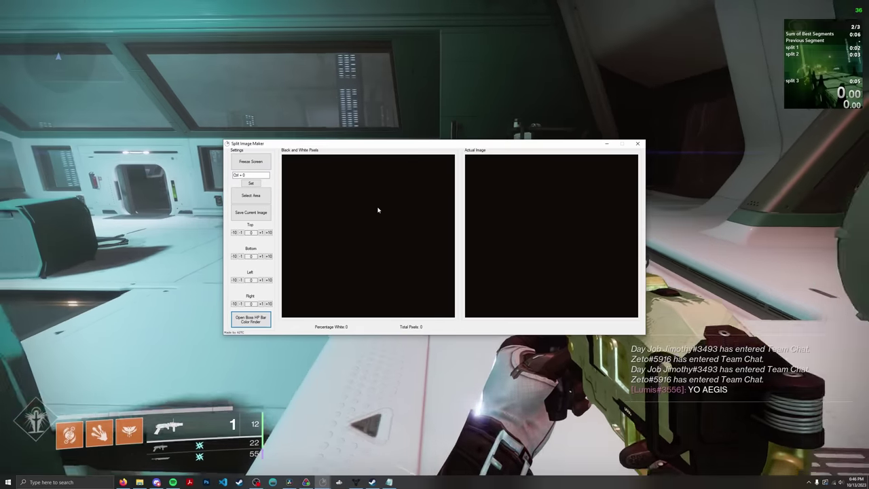
click(250, 162)
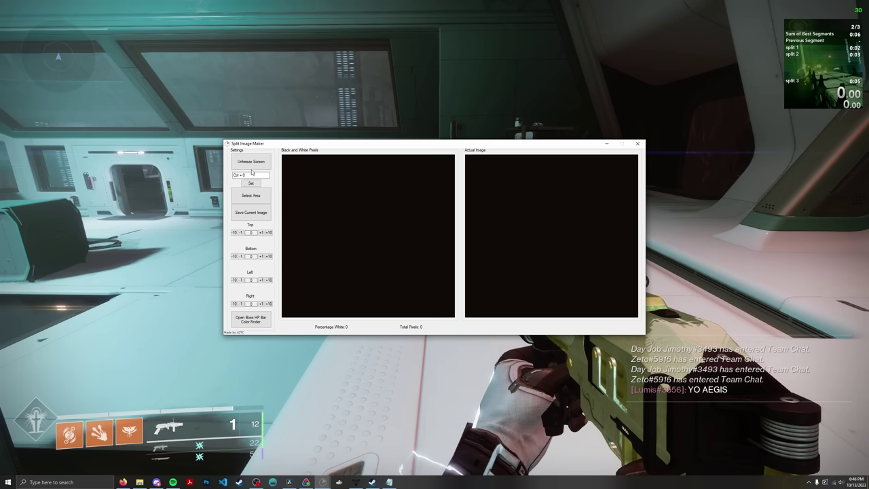
click(164, 224)
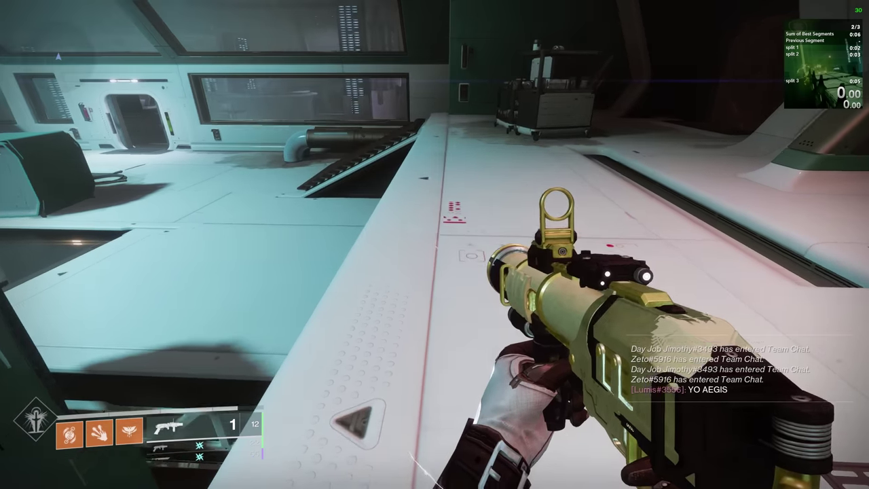
Move into the purple room, swapping between sword and launcher and jumping onto the counter.
key(w)
key(1)
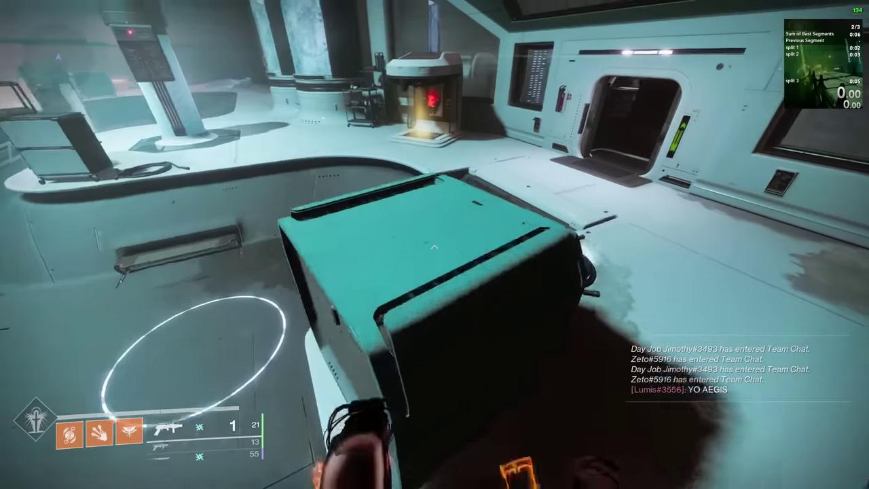
key(w)
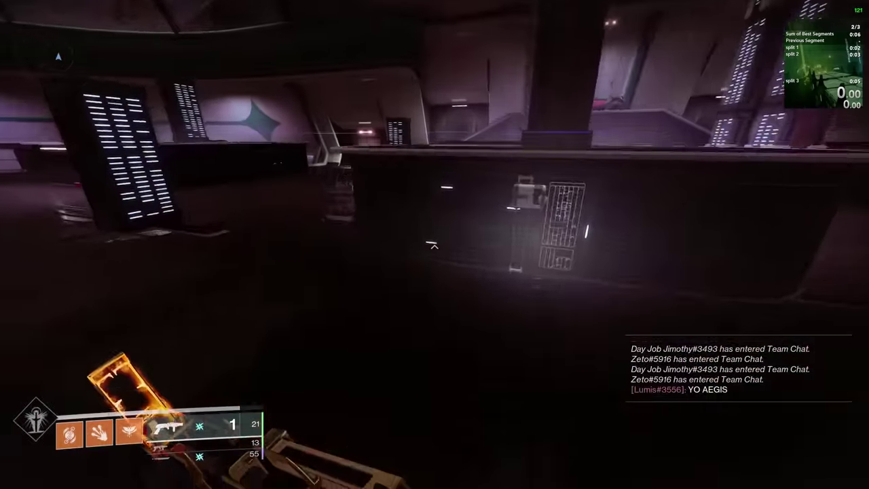
key(3)
key(w)
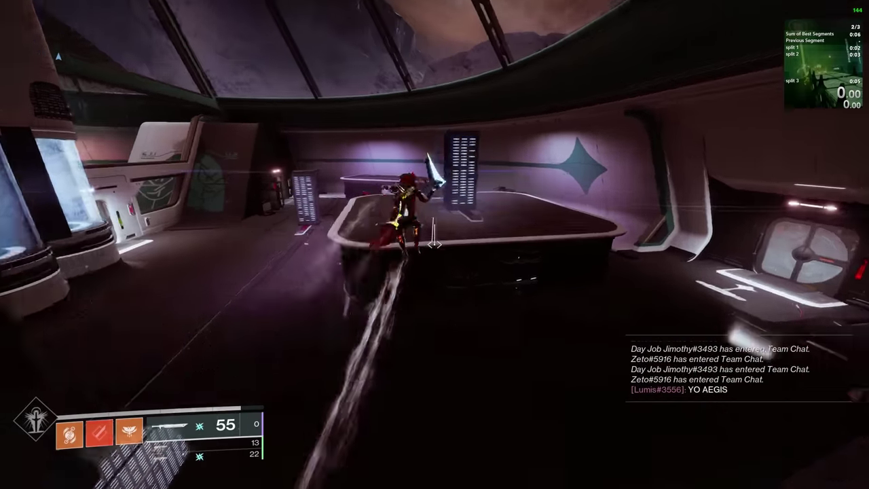
key(space)
key(space)
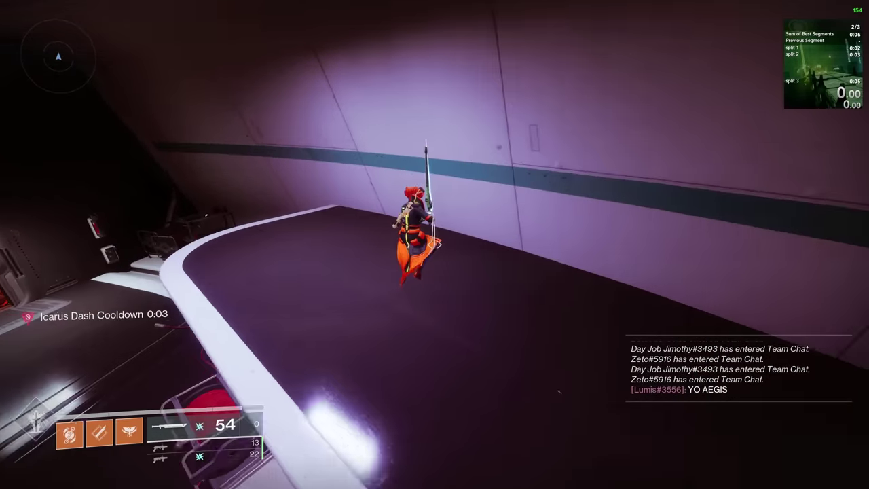
key(2)
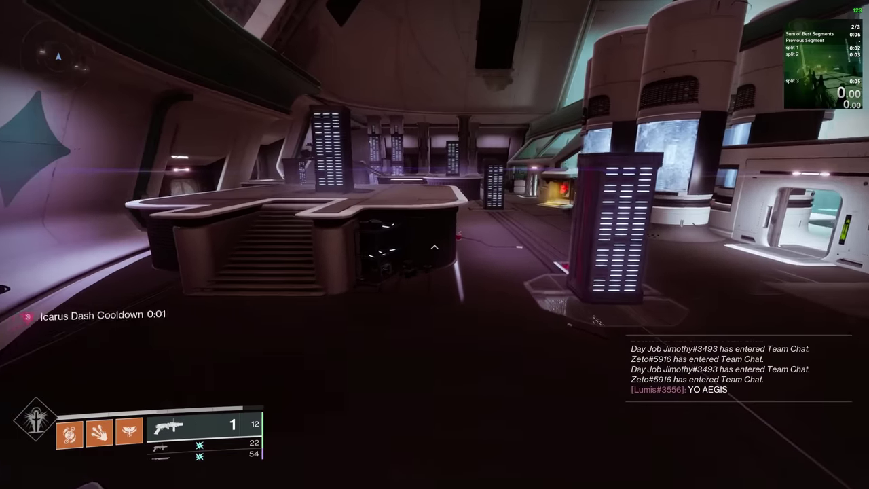
key(3)
key(w)
key(space)
key(space)
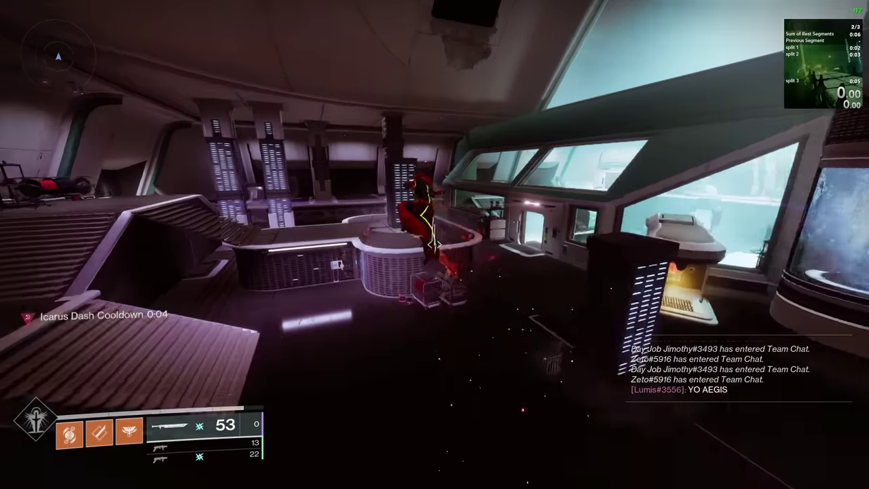
key(2)
Open and close team chat, then leave the game and open the autosplits folder in Explorer.
key(Return)
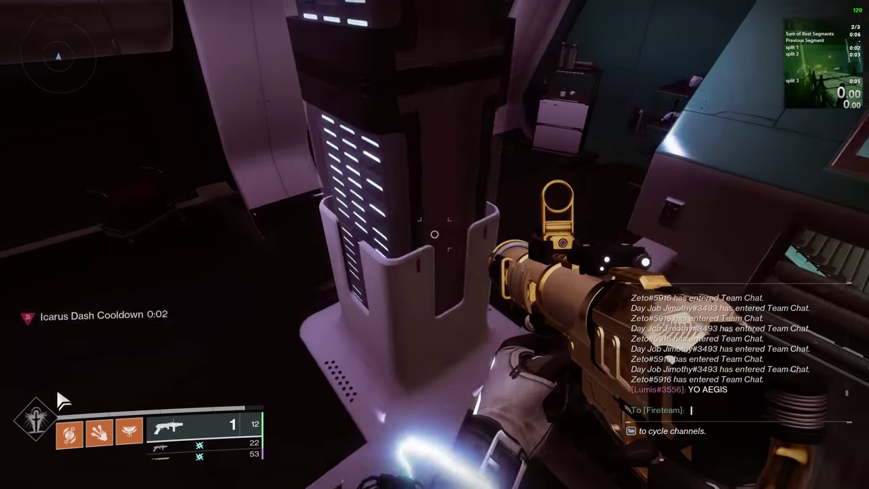
key(Escape)
key(w)
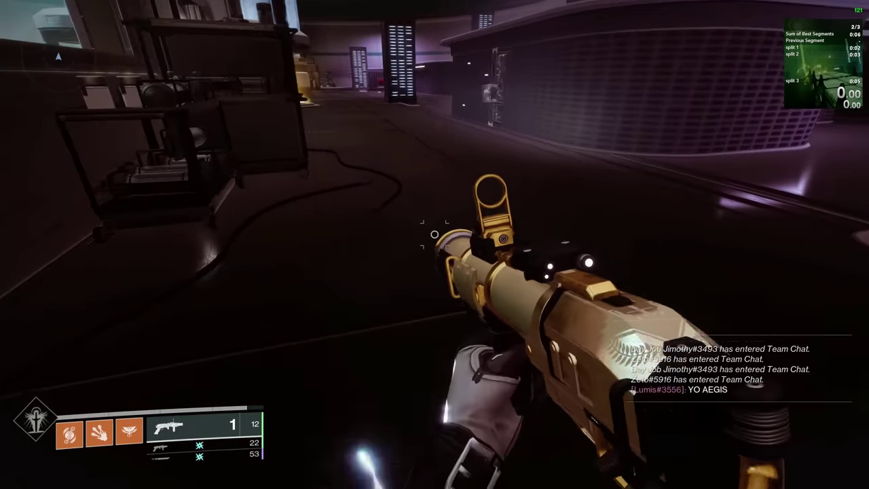
key(alt+Tab)
key(alt+Tab)
key(alt+Tab)
double_click(399, 210)
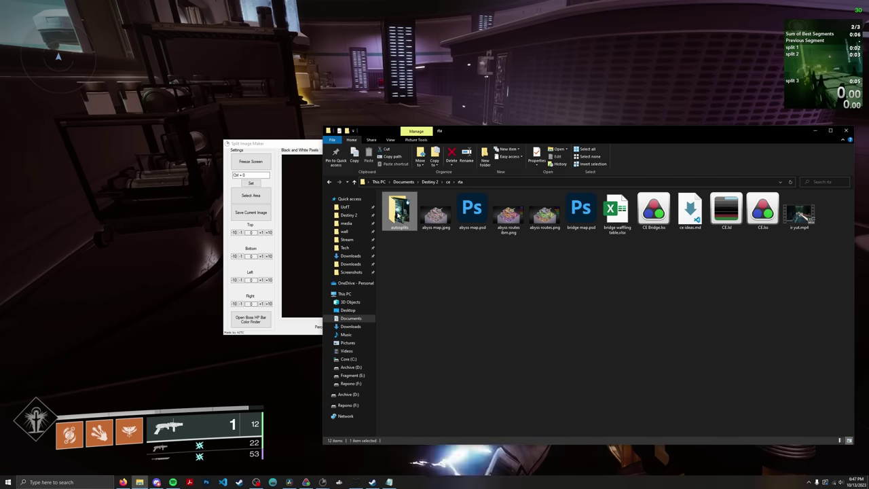
Show the oversoul screenshot full screen in FastStone and reposition the Split Image Maker to select an area.
double_click(472, 210)
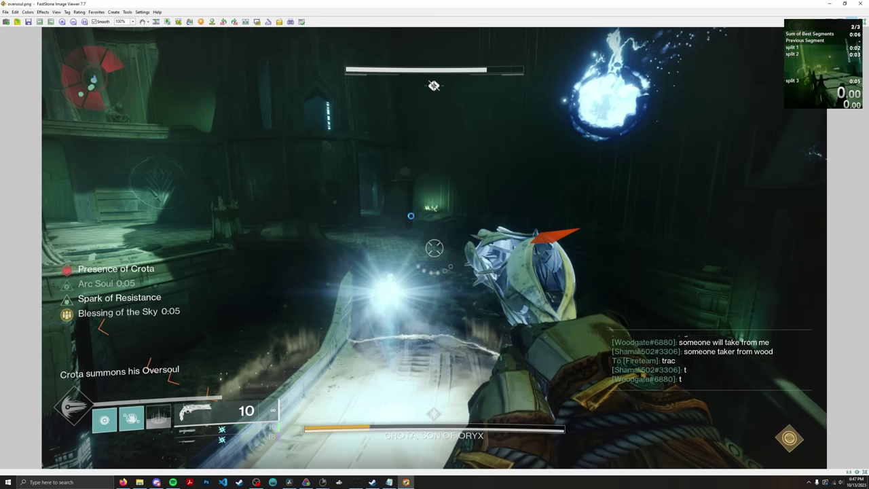
double_click(418, 270)
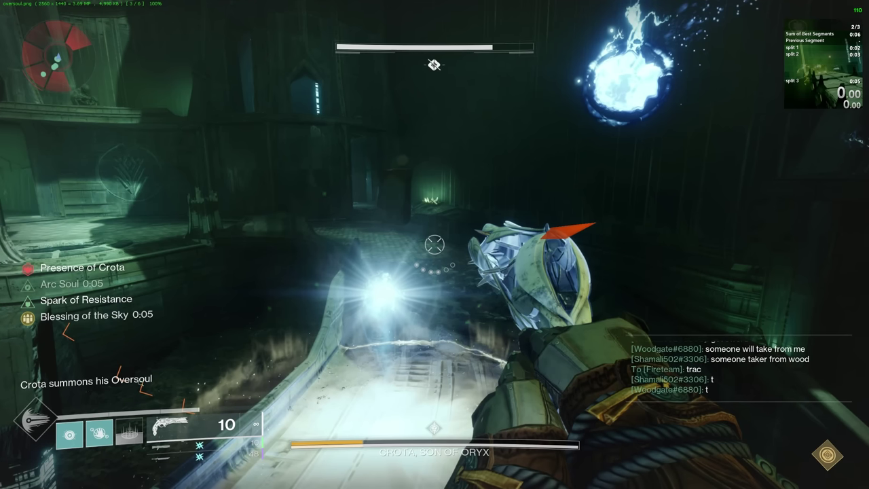
key(alt+Tab)
key(alt+Tab)
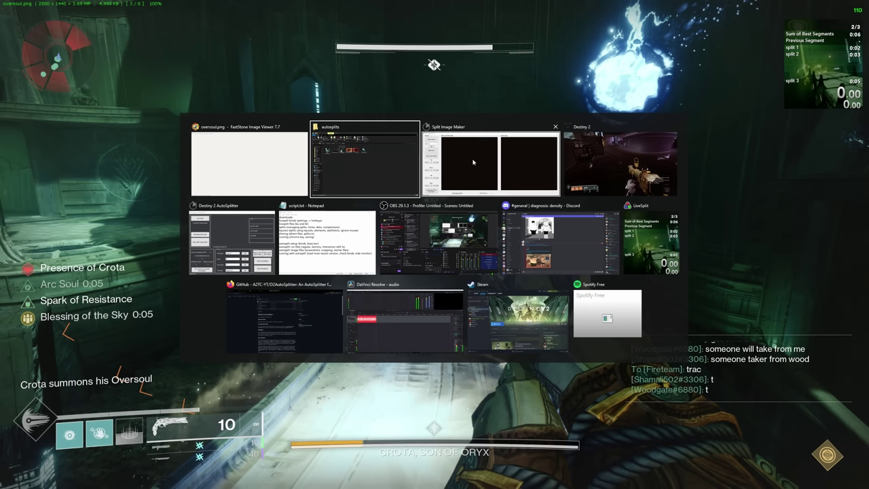
drag(304, 143, 256, 85)
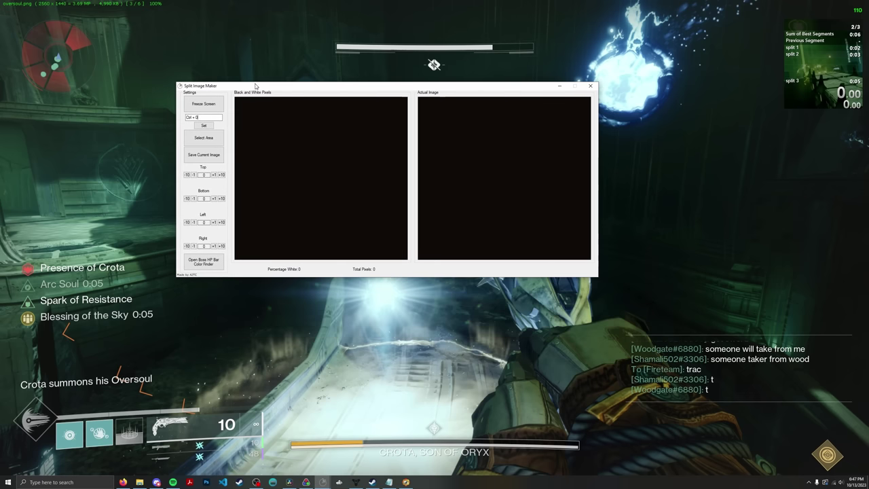
click(206, 143)
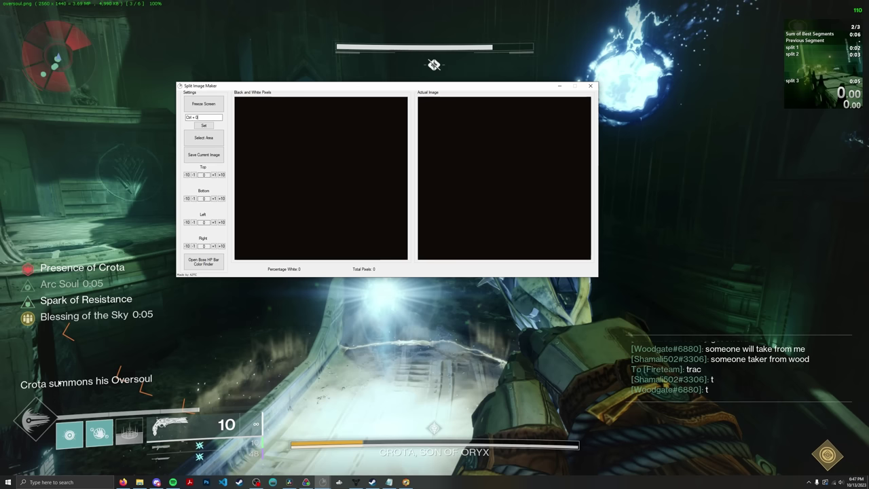
Reopen oversoul.png full screen from the autosplits folder and restart capture-area selection.
click(58, 382)
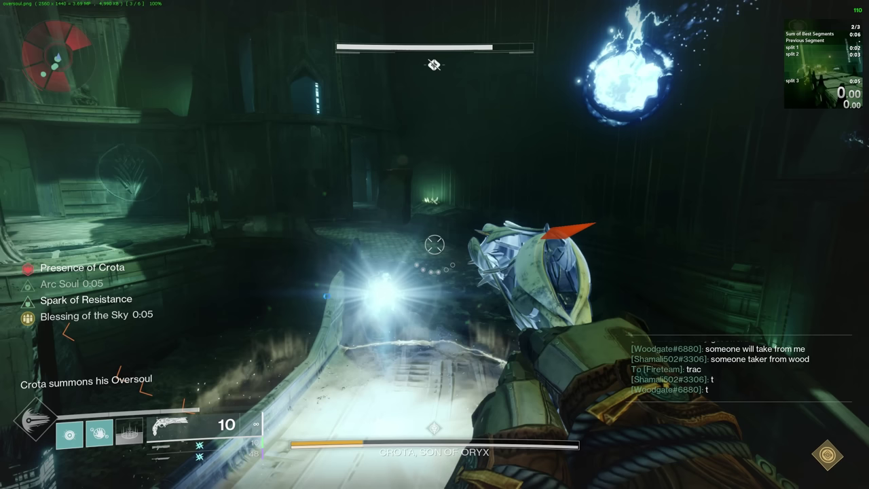
key(Right)
key(alt+Tab)
click(296, 385)
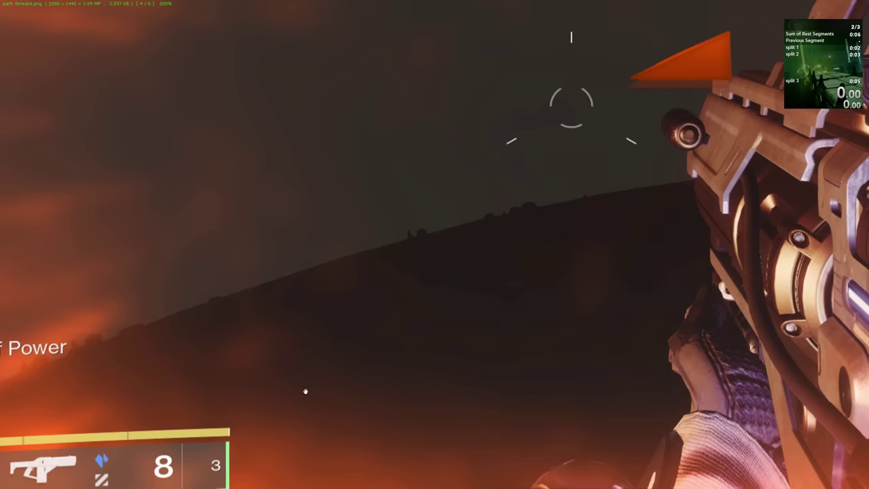
key(alt+Tab)
key(alt+Tab)
click(404, 156)
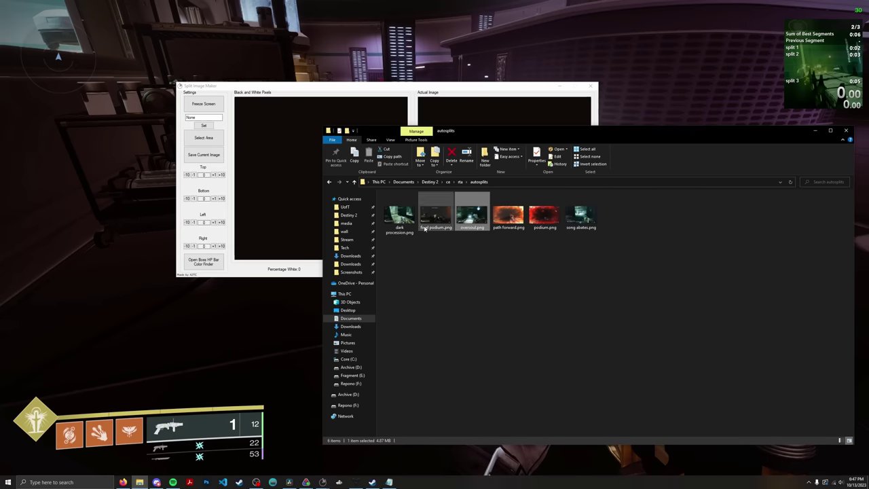
double_click(461, 212)
double_click(380, 296)
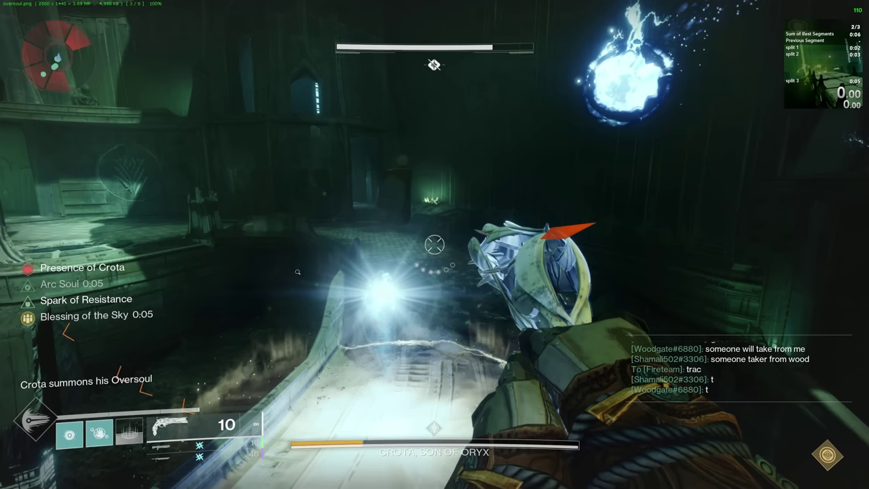
key(alt+Tab)
click(203, 137)
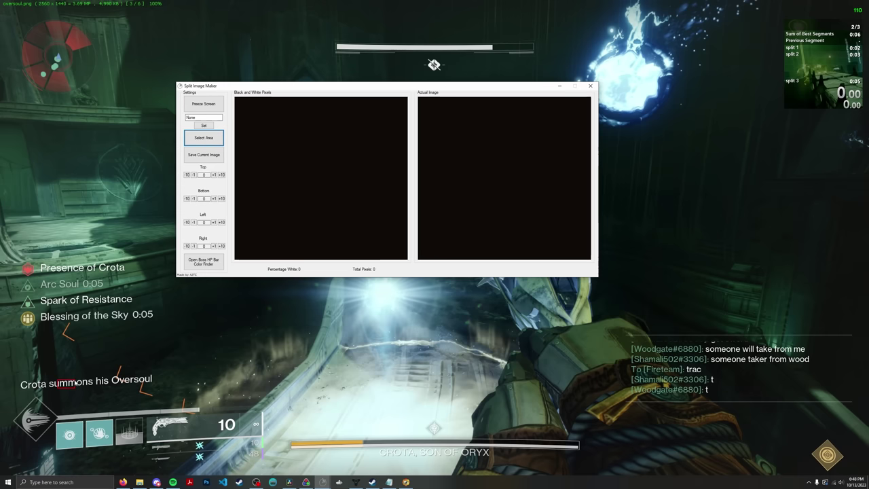
Frame the 'mm' of 'summons' and tighten the crop to Left 177 and Right 222.
drag(78, 382, 77, 388)
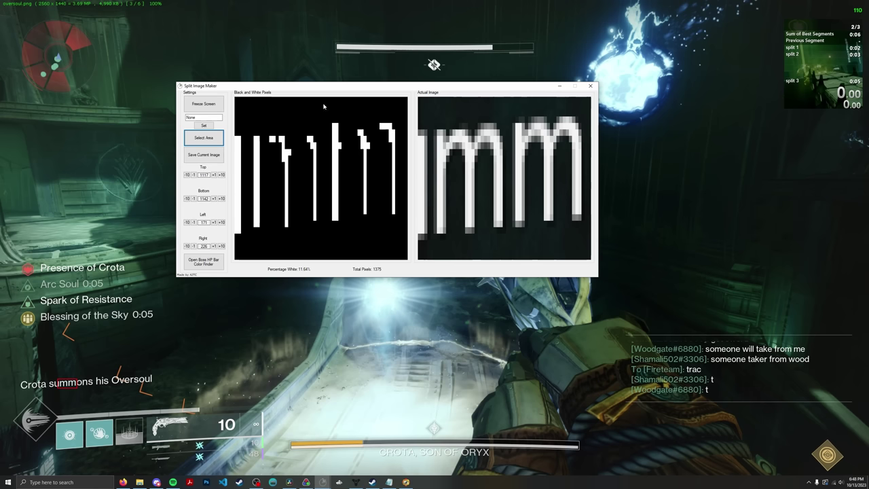
click(213, 222)
click(214, 222)
click(213, 222)
click(213, 222)
click(214, 222)
click(213, 222)
click(194, 245)
click(193, 246)
click(193, 246)
click(194, 246)
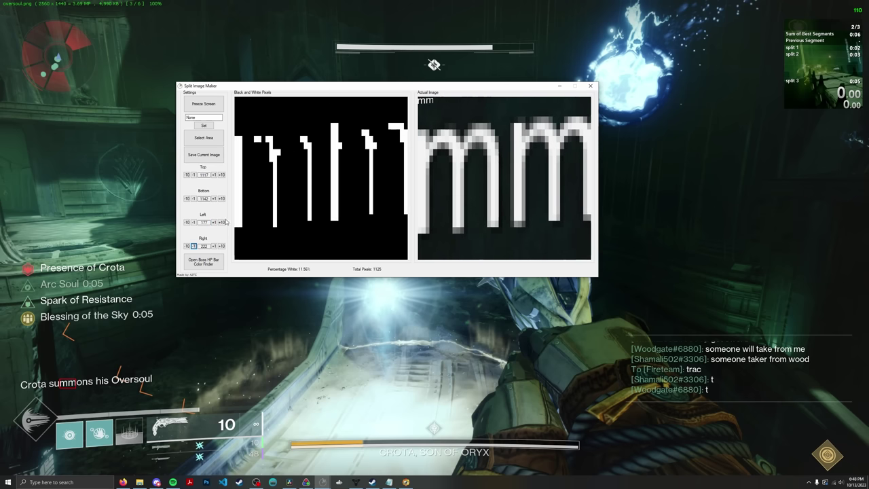
Nudge the crop's bottom and top edges inward to Bottom 1137 and Top 1121.
click(194, 198)
click(194, 198)
click(194, 198)
click(193, 198)
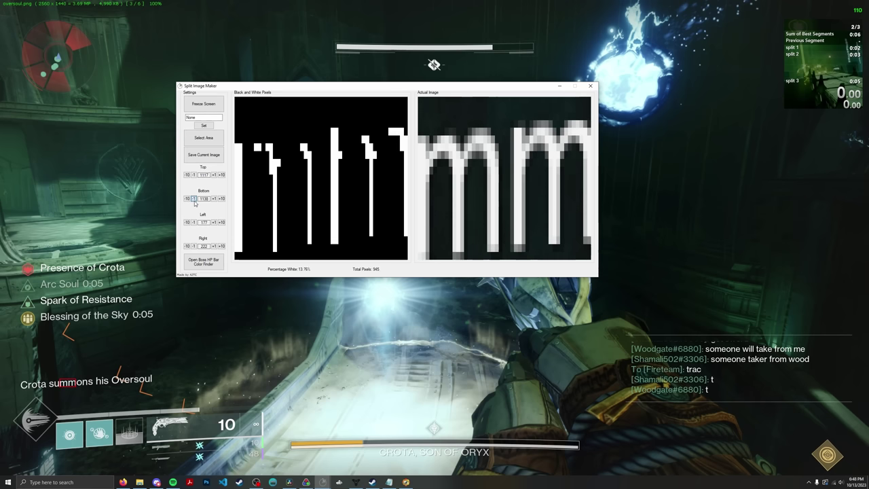
click(194, 198)
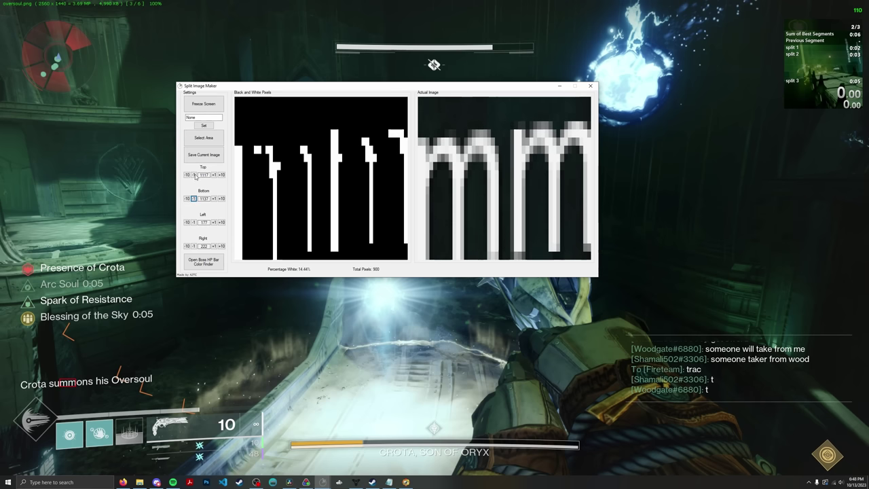
click(213, 175)
click(214, 176)
click(213, 175)
click(214, 175)
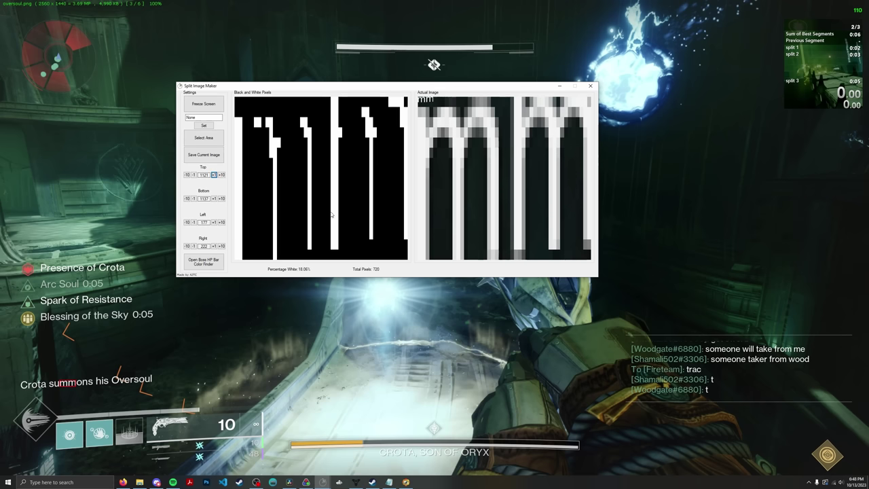
Cancel the save-image dialog and close the Split Image Maker.
click(203, 155)
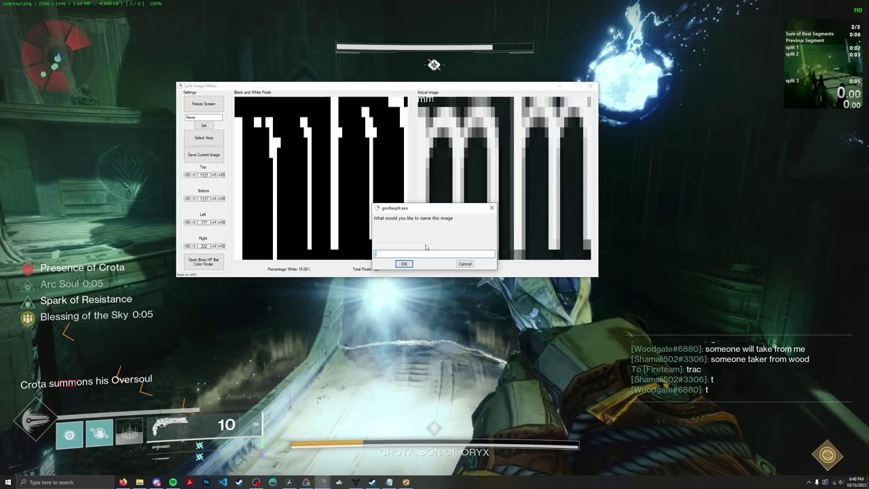
click(465, 263)
click(591, 86)
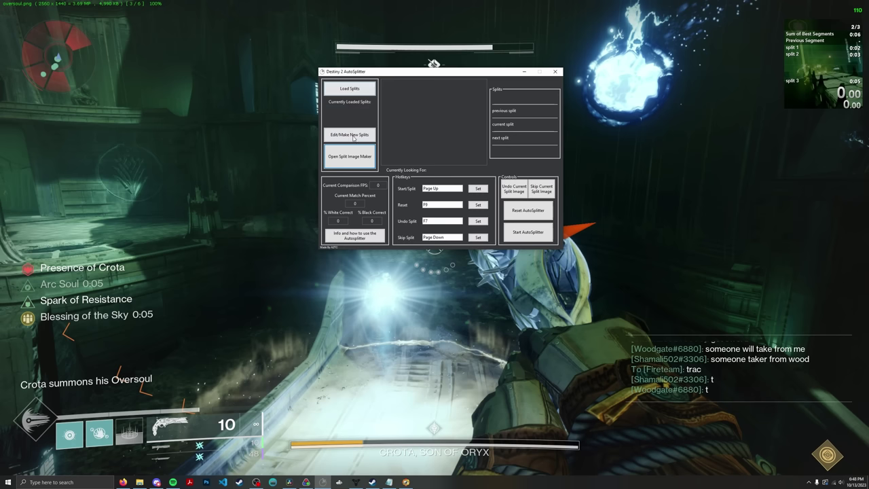
In the Split Manager, set row 1's Image to Find to Oversoul.
click(353, 137)
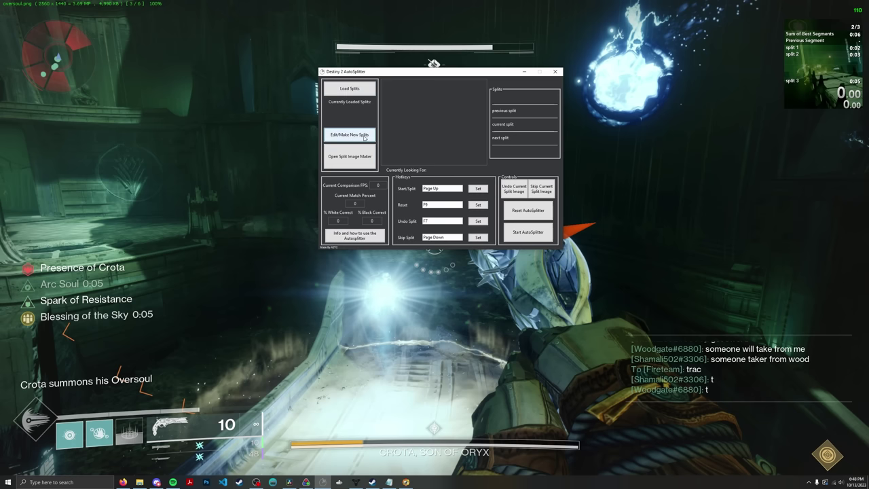
click(432, 229)
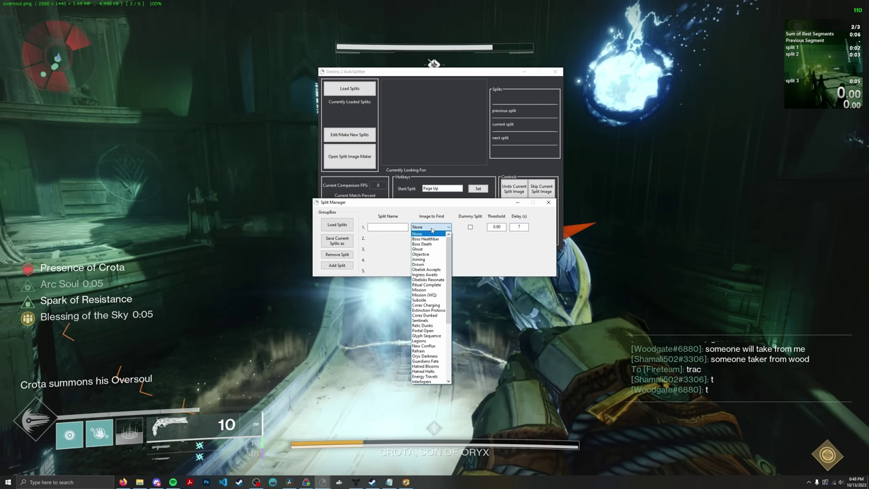
scroll(448, 316, down, 3)
click(426, 377)
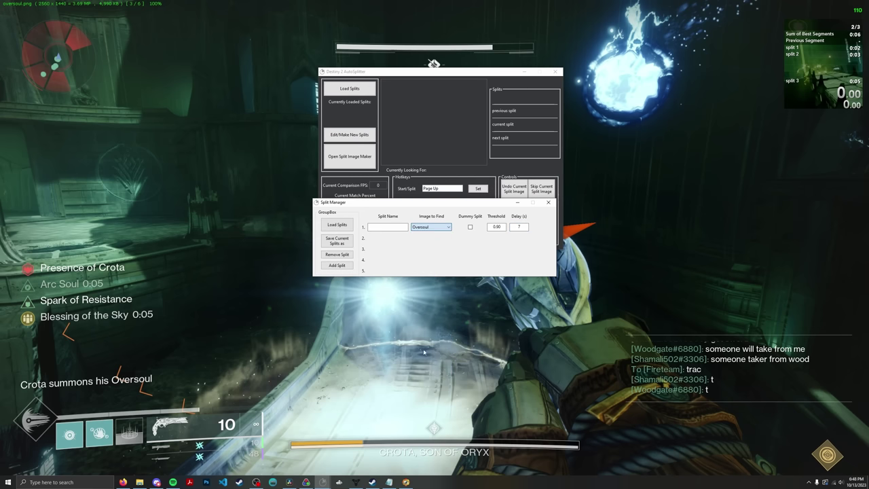
Recheck row 1's image choices list, then switch back to the full-screen oversoul screenshot.
click(429, 227)
scroll(448, 237, up, 5)
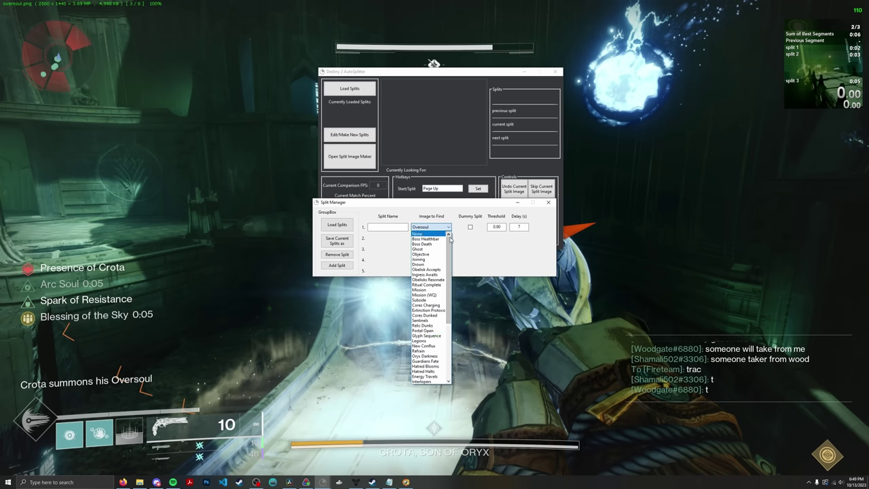
click(448, 227)
click(436, 228)
scroll(437, 231, up, 7)
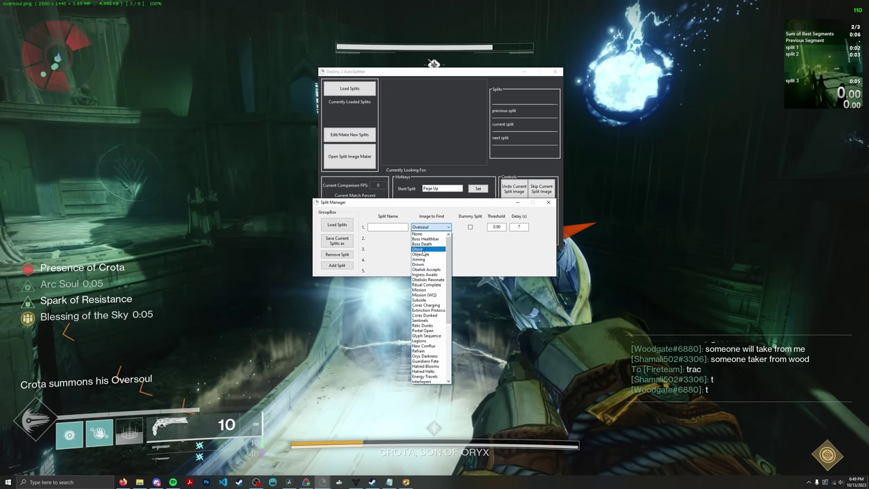
click(427, 44)
scroll(431, 38, down, 1)
scroll(431, 39, up, 1)
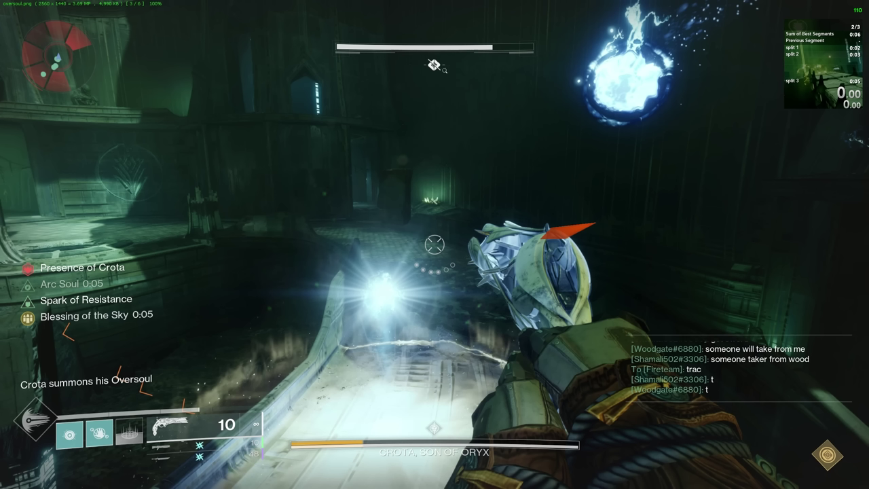